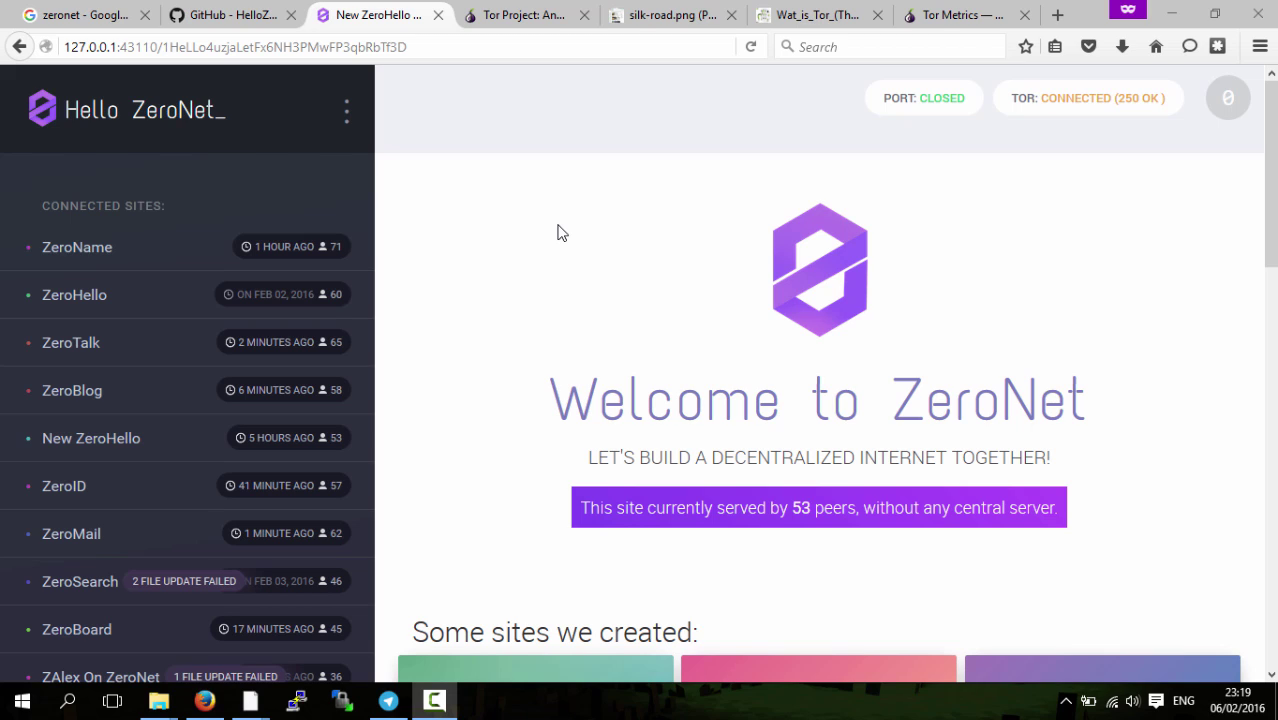
Step: View the Tor Project homepage and the Silk Road marketplace screenshot
click(512, 20)
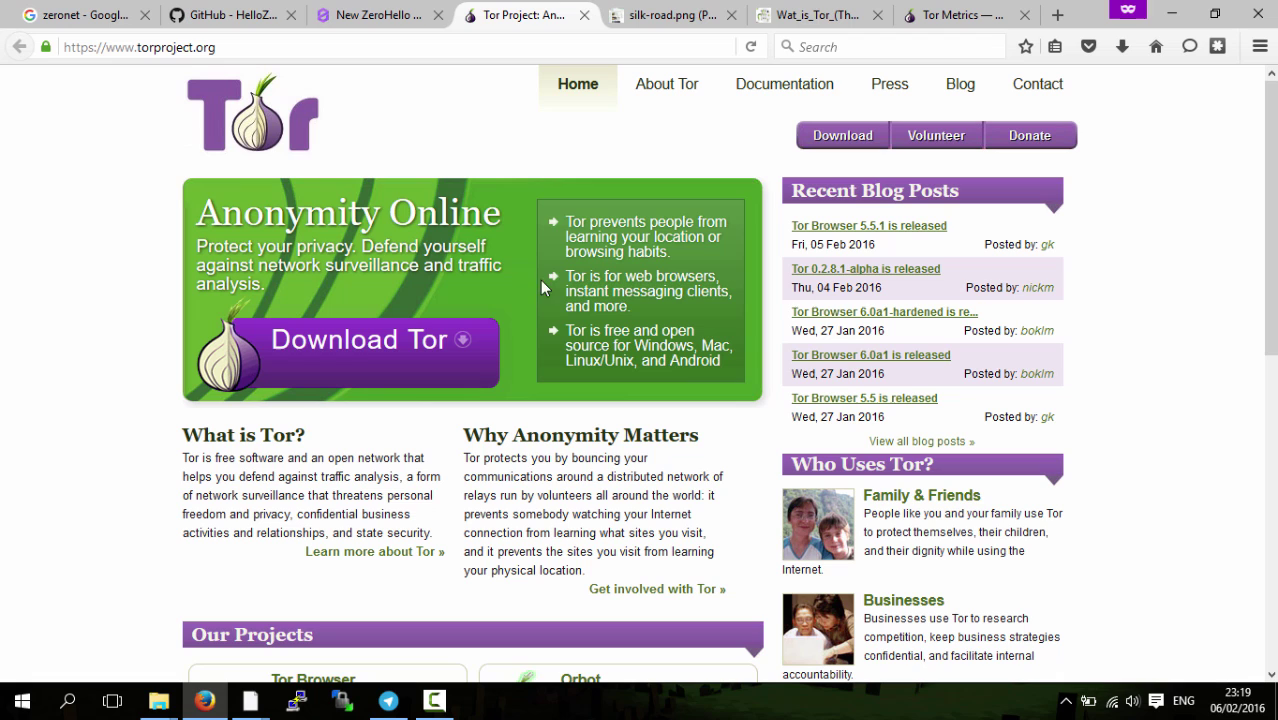
click(652, 16)
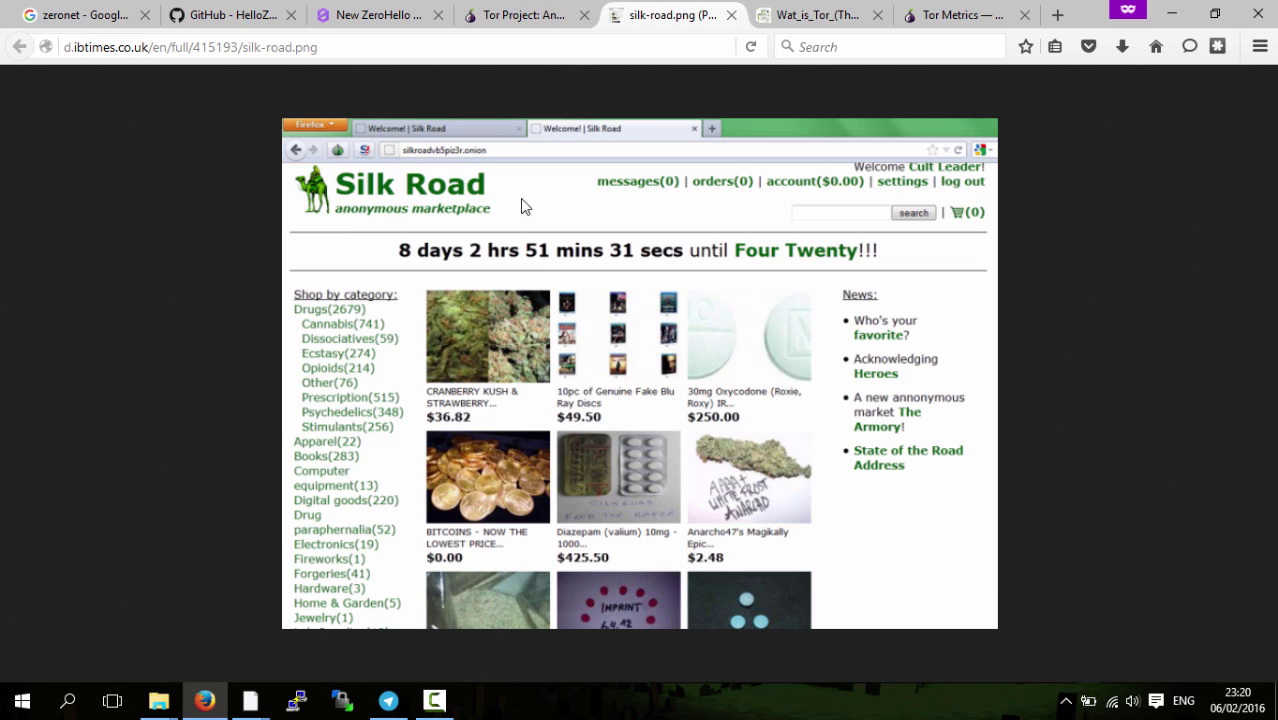
Step: Examine the onion routing diagram at an enlarged size, and view the Tor Metrics graph of direct users by country
click(804, 18)
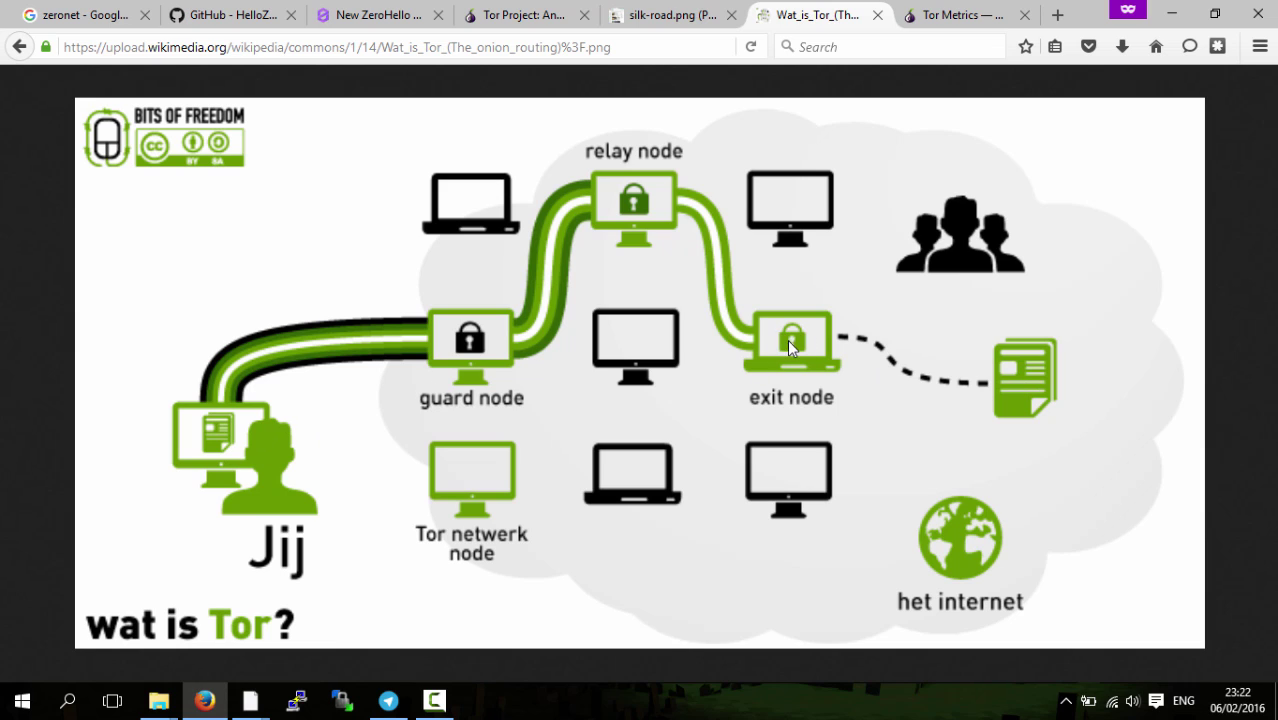
key(ctrl+0)
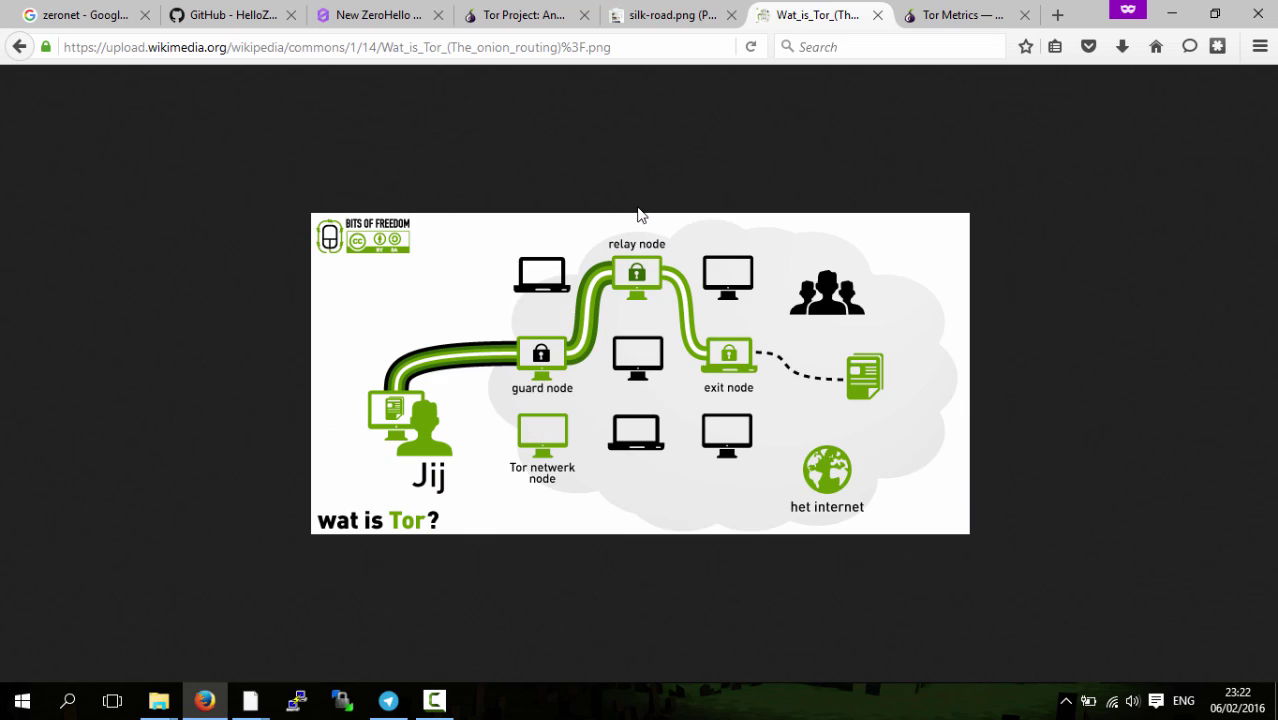
key(ctrl+plus)
key(ctrl+plus)
key(ctrl+plus)
key(ctrl+plus)
key(ctrl+plus)
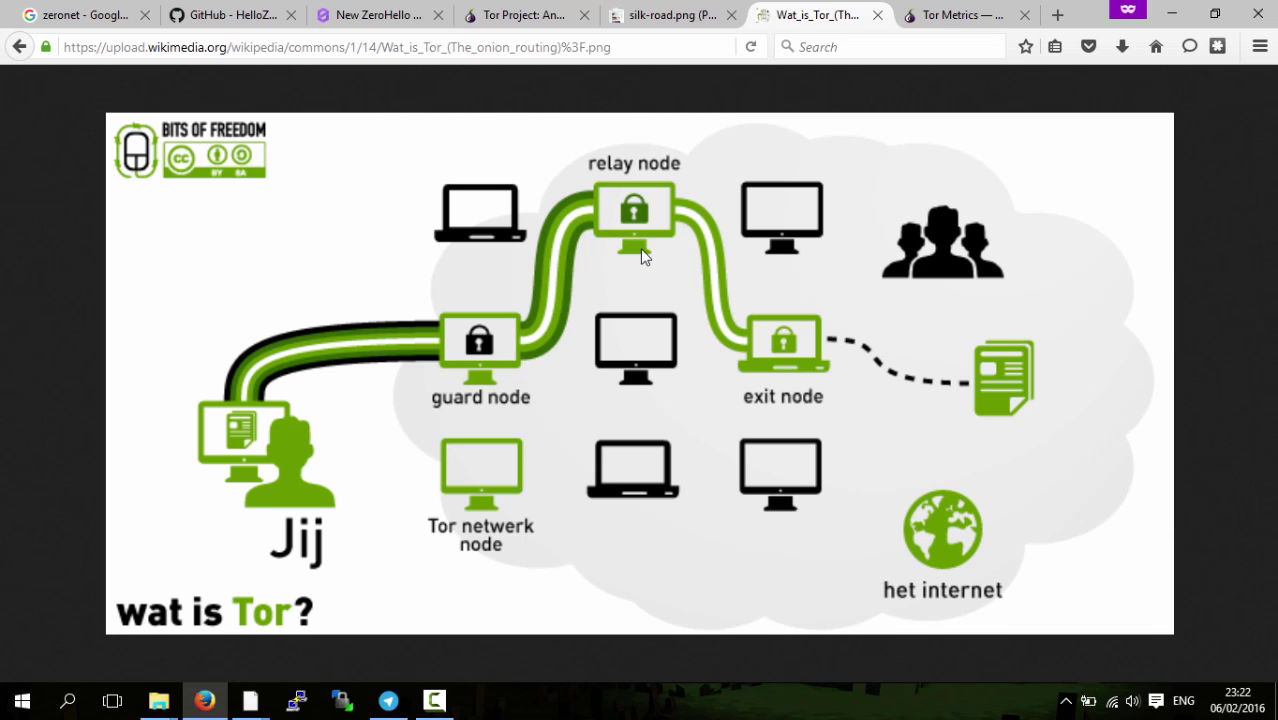
click(962, 18)
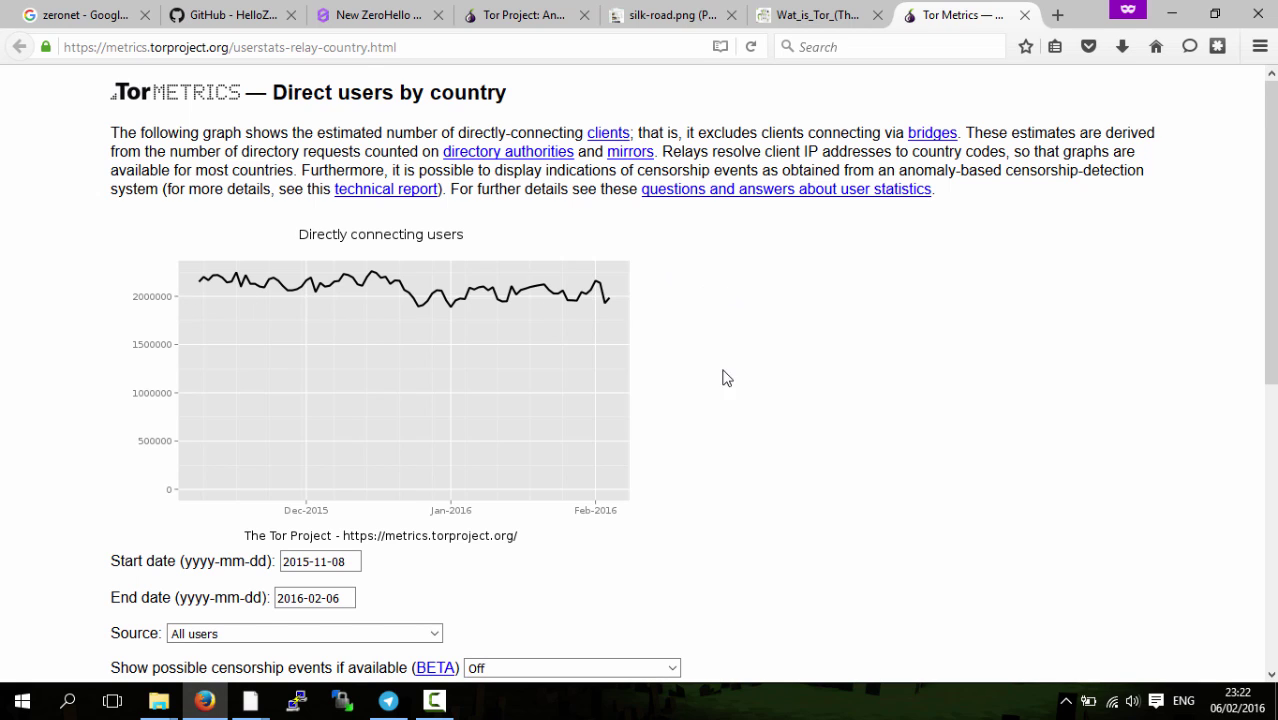
Step: Inspect the onion peer count in the New ZeroHello site's information sidebar, closing the sidebar when done
click(386, 18)
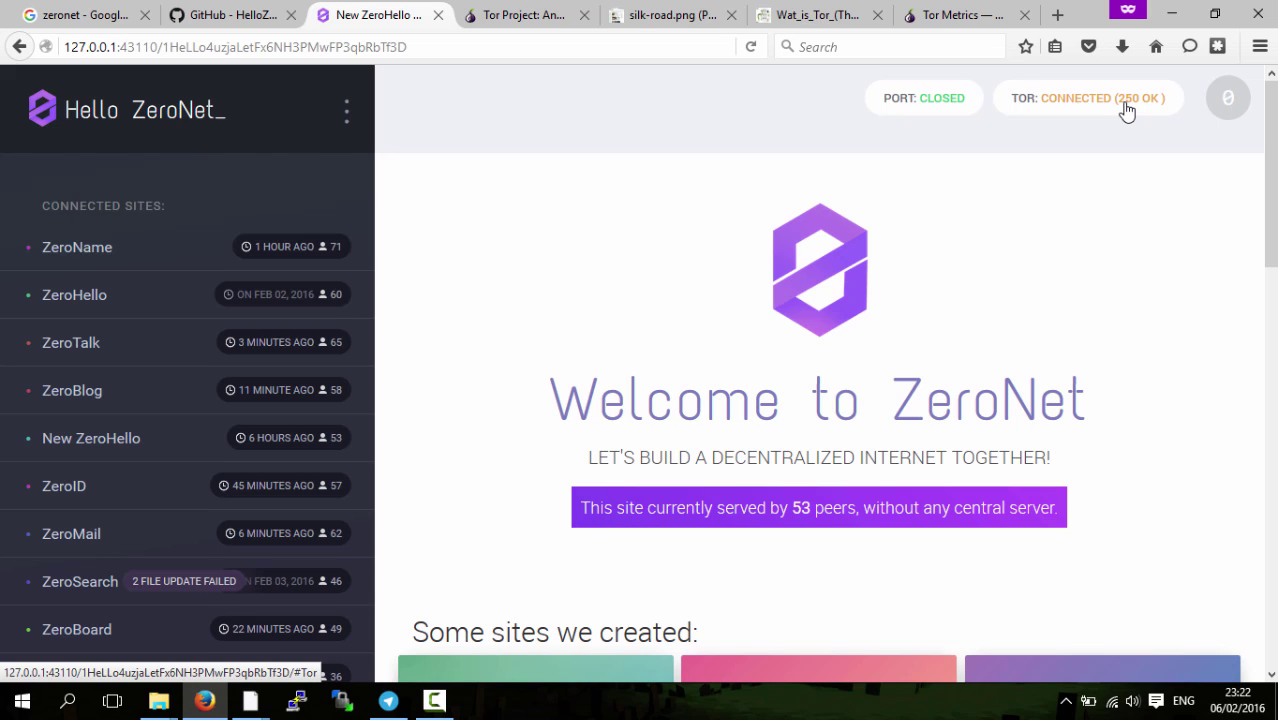
drag(1226, 99, 862, 128)
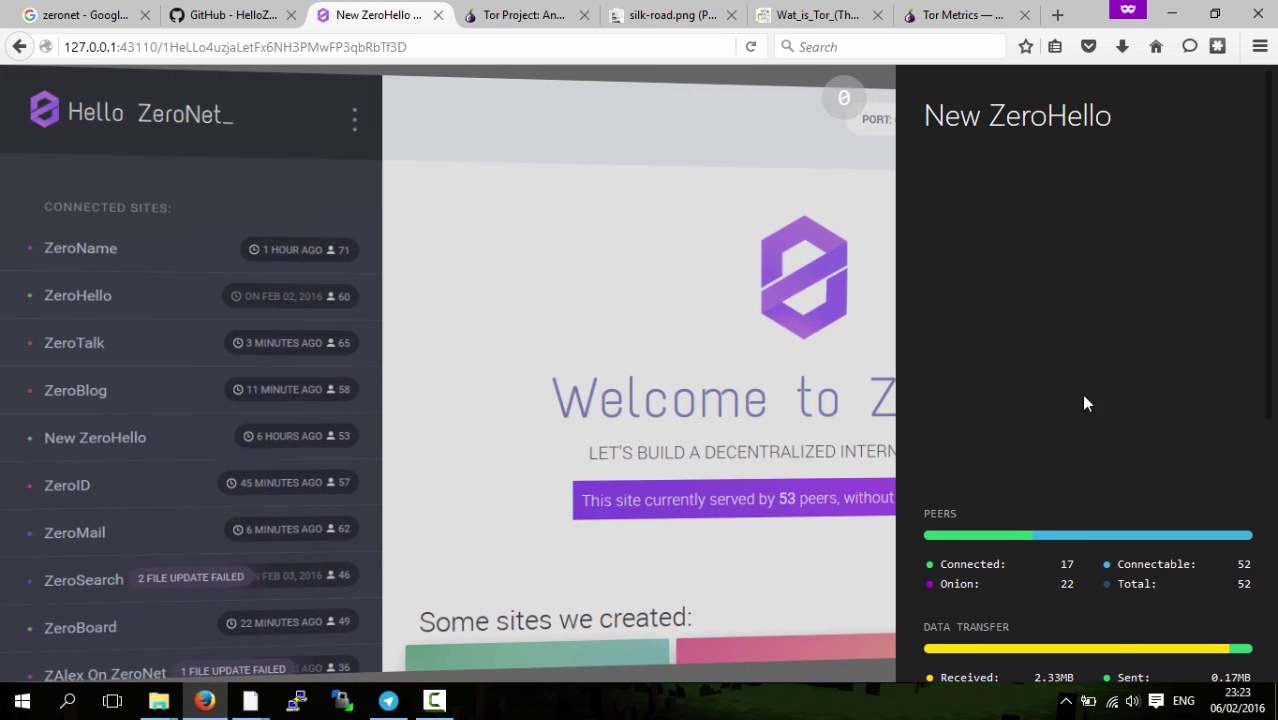
scroll(1081, 394, down, 1)
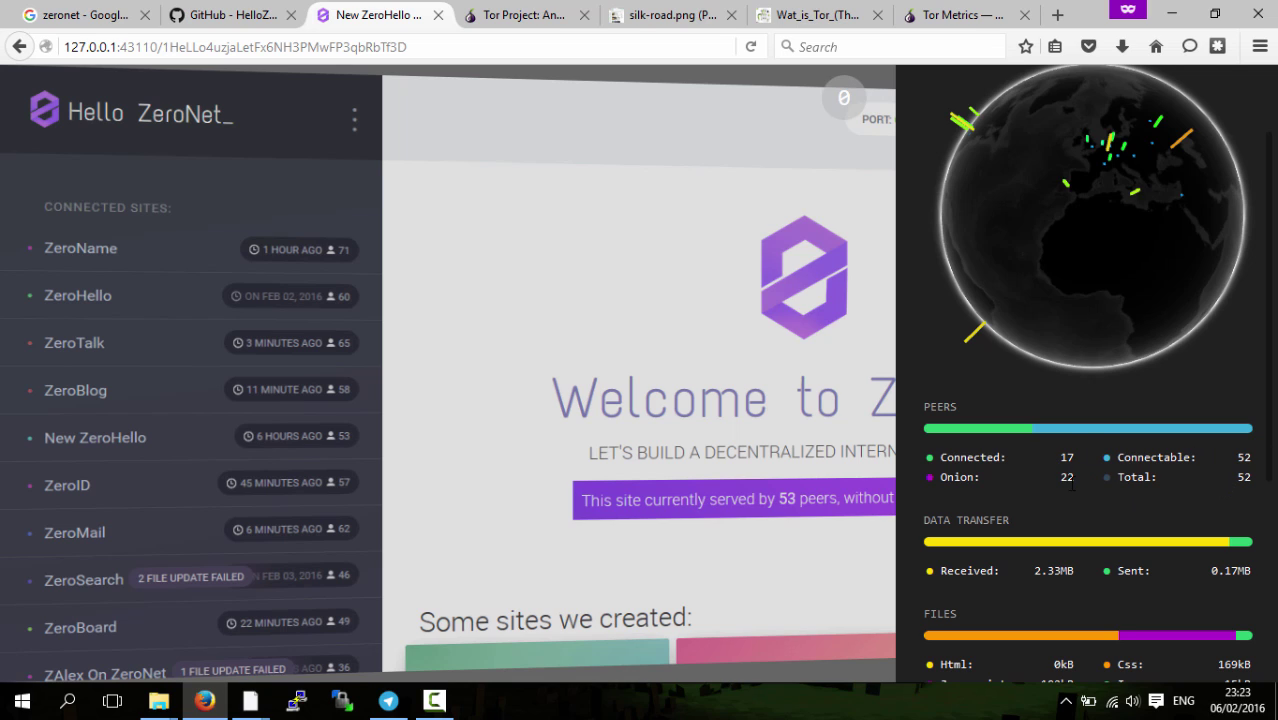
drag(1078, 484, 1066, 480)
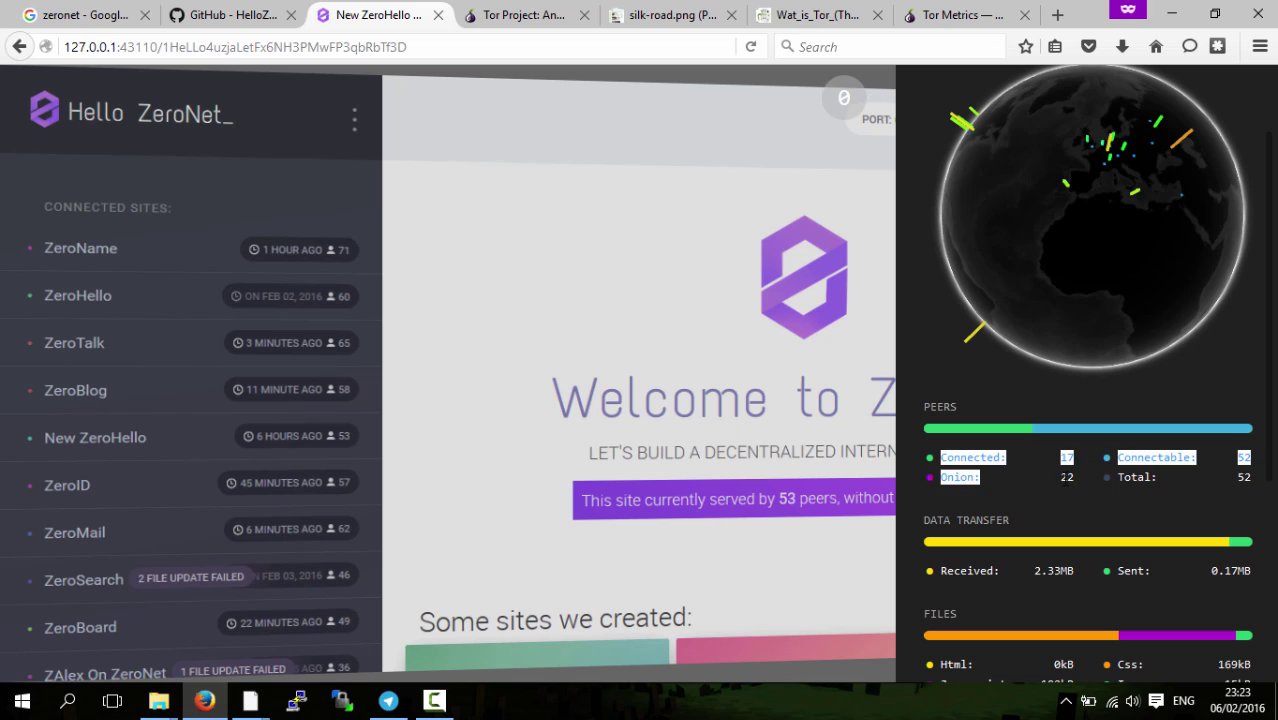
double_click(1066, 477)
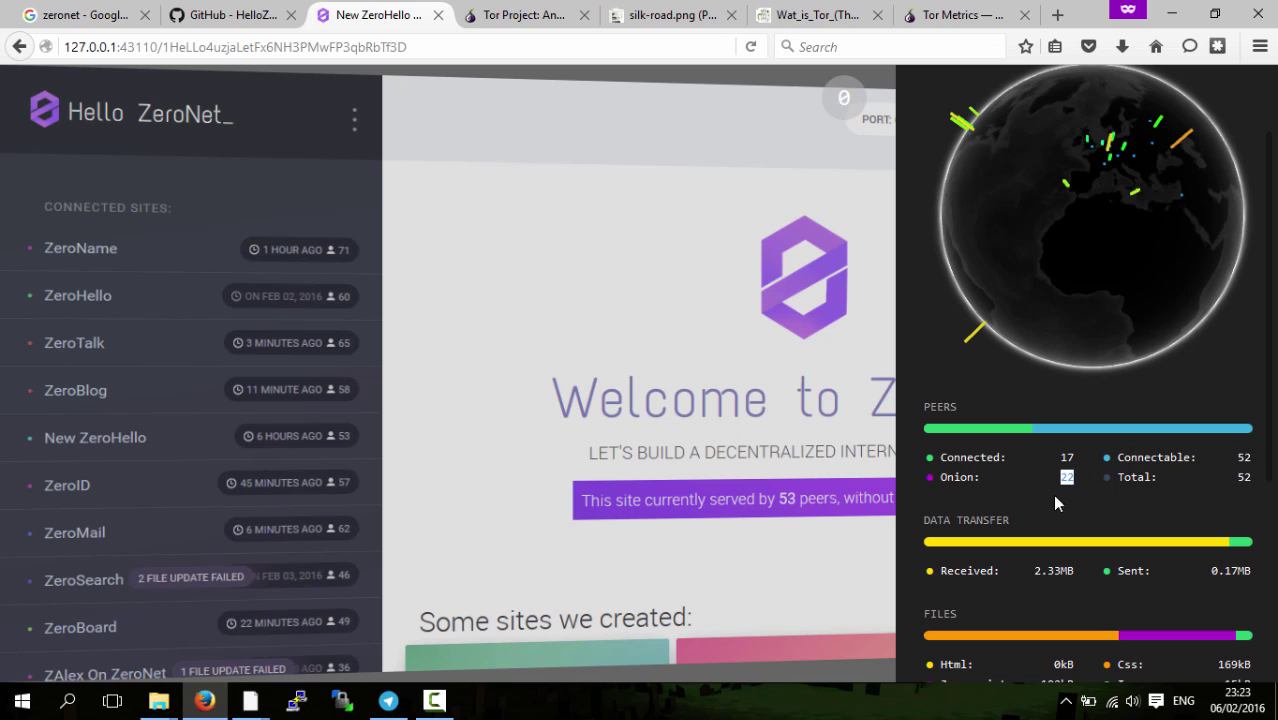
double_click(964, 479)
drag(845, 100, 1124, 132)
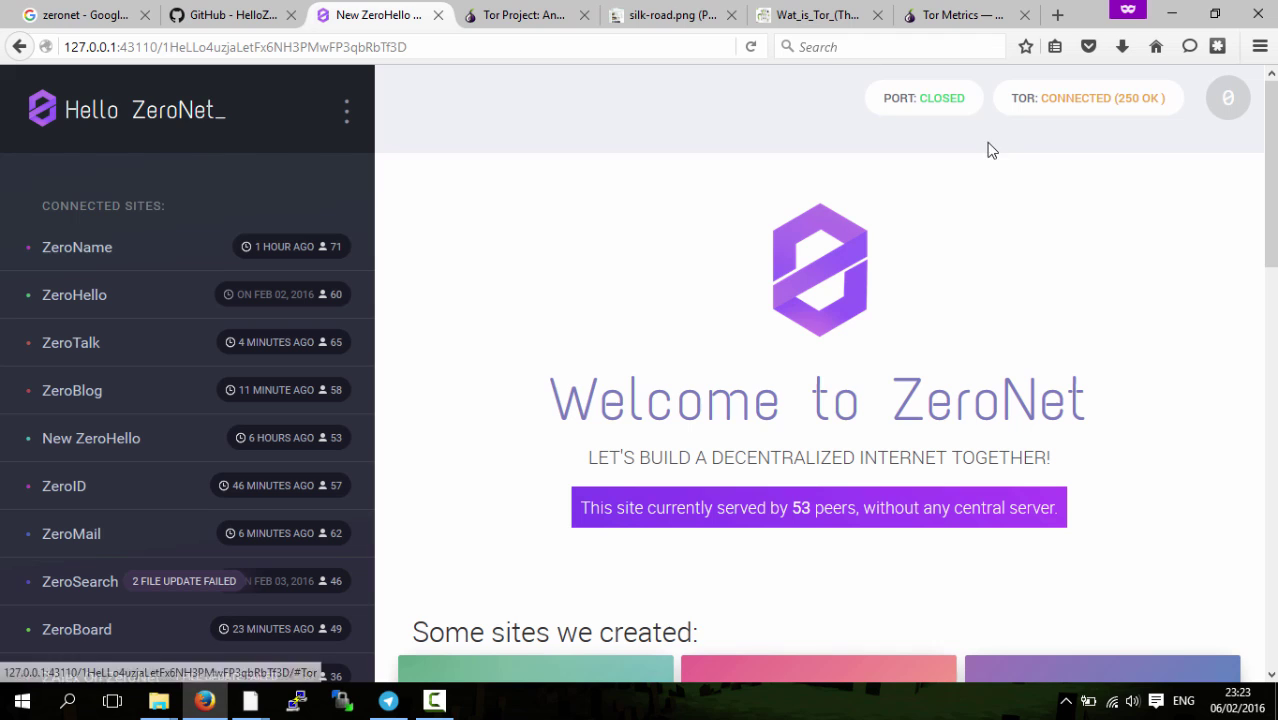
Step: Check the Tor connection status details on the New ZeroHello page
click(1058, 113)
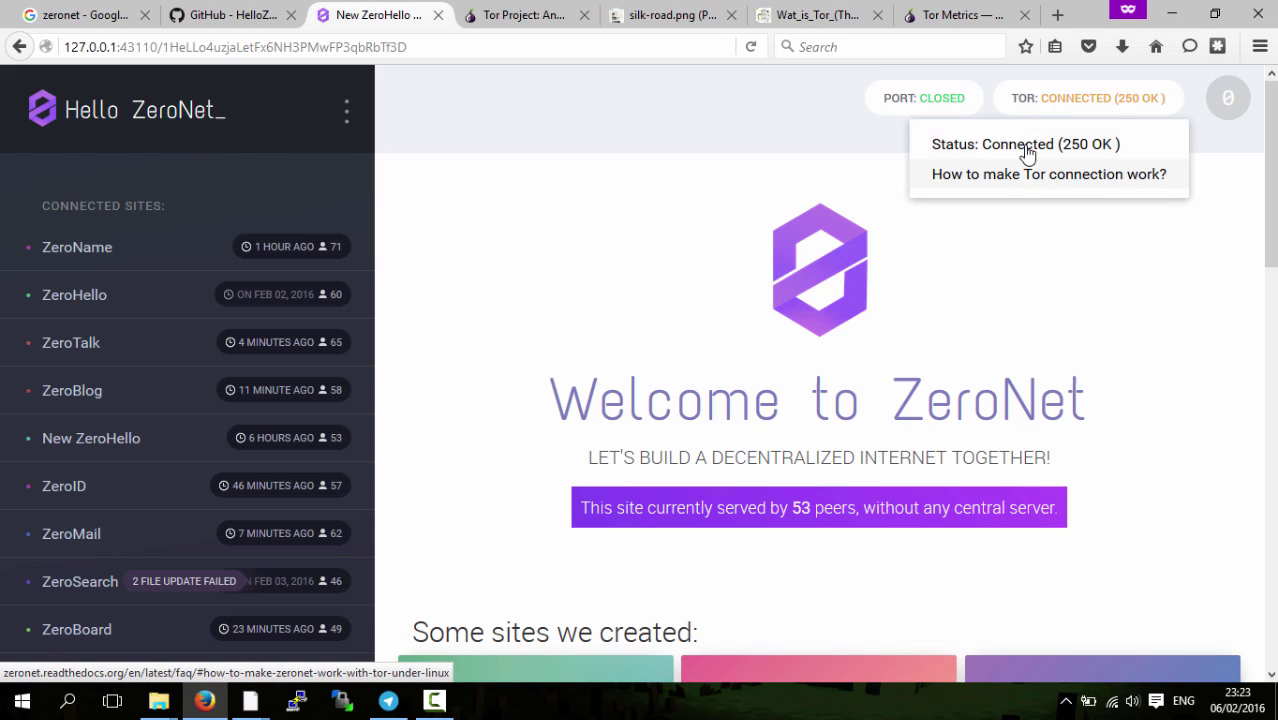
click(1018, 330)
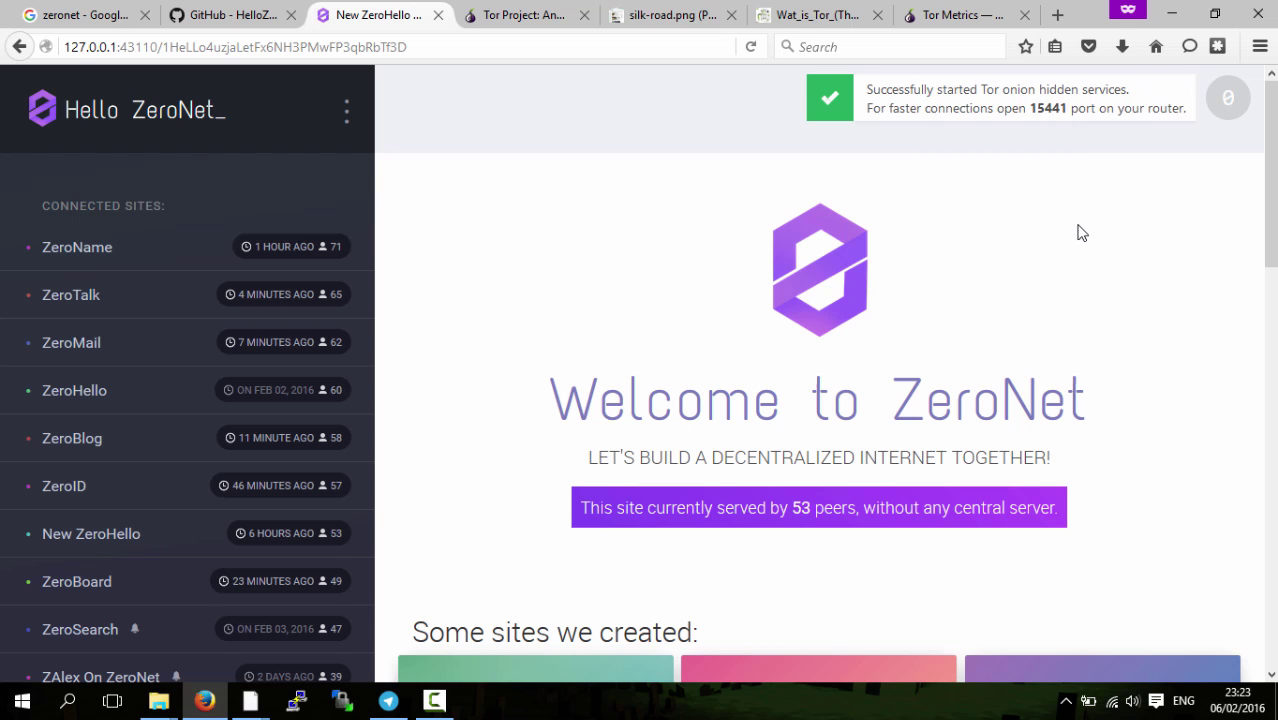
Step: Enable Tor for every connection in ZeroNet's Tor settings
scroll(1081, 267, down, 2)
scroll(1081, 265, up, 2)
scroll(1075, 250, down, 2)
scroll(1080, 235, up, 2)
click(1148, 100)
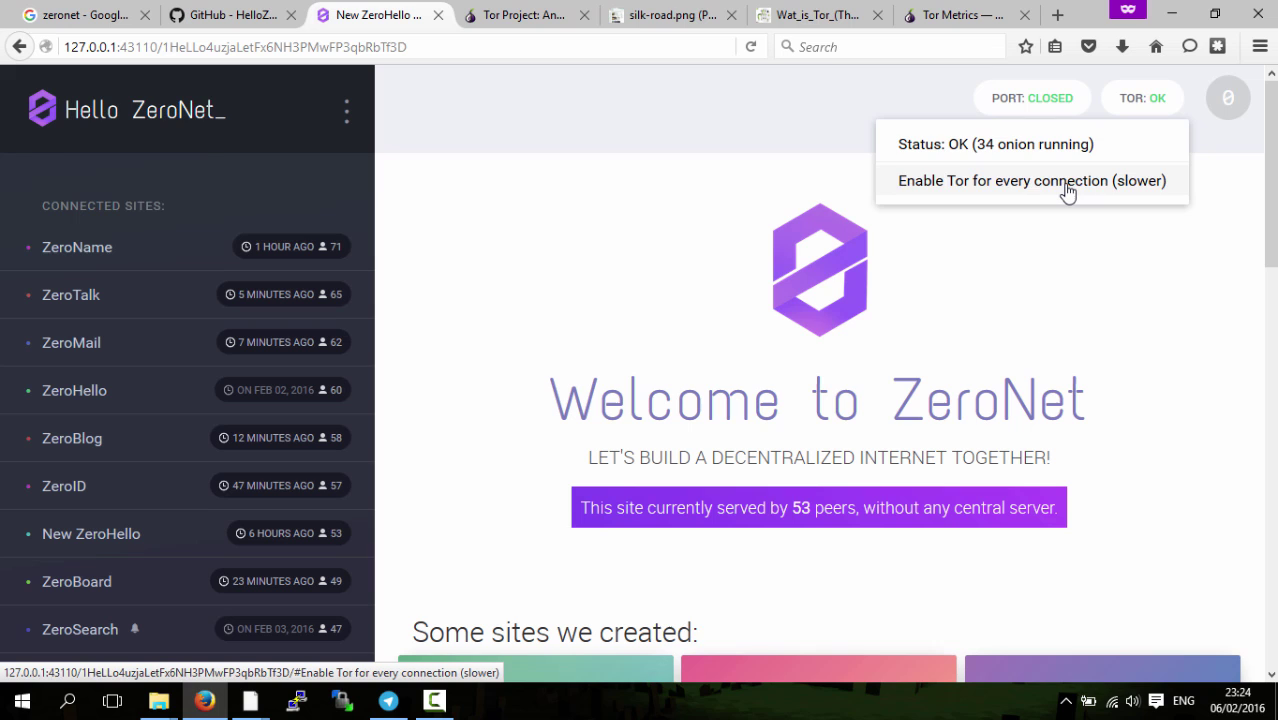
click(1068, 190)
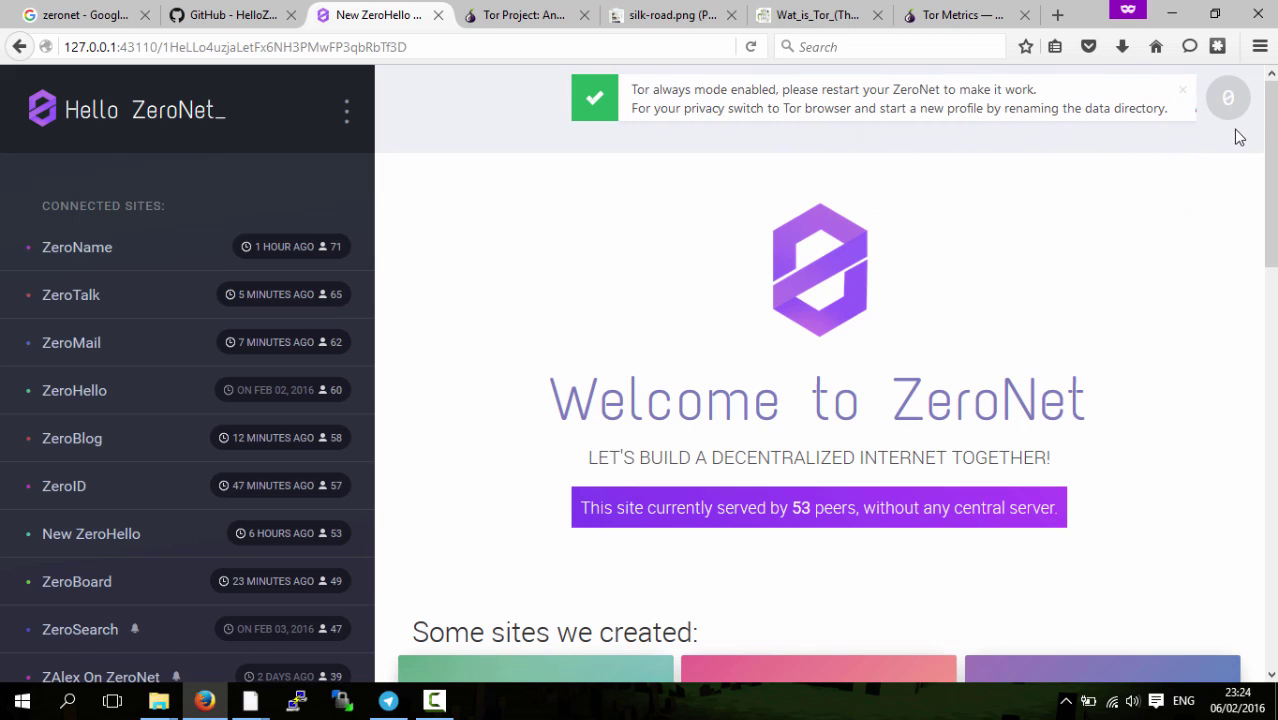
Step: Quit the ZeroNet instance running in the background
click(1066, 700)
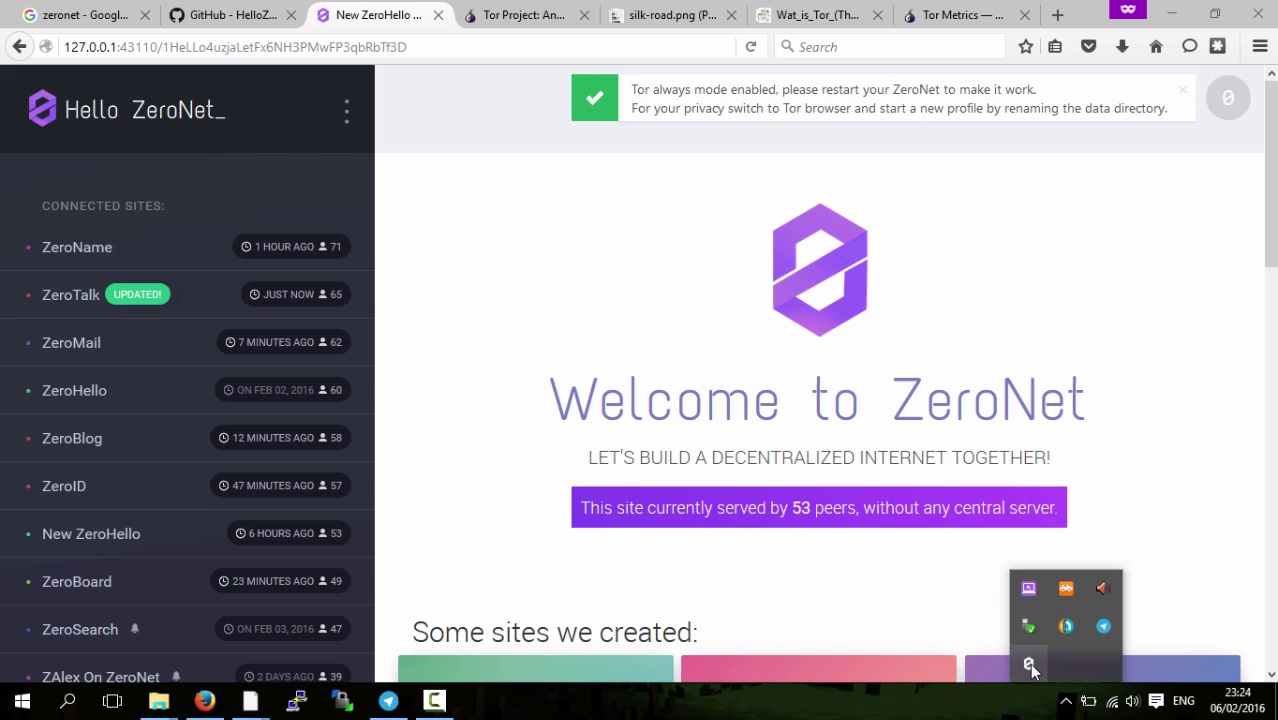
right_click(1029, 665)
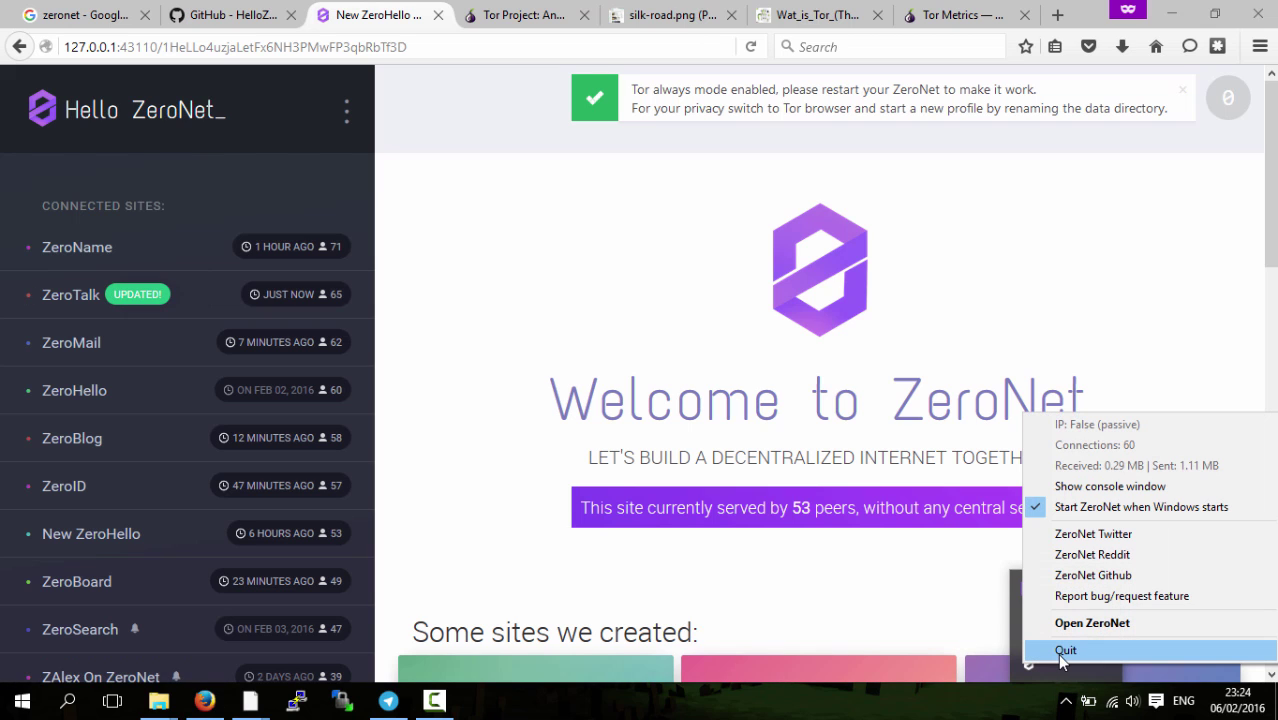
click(1064, 651)
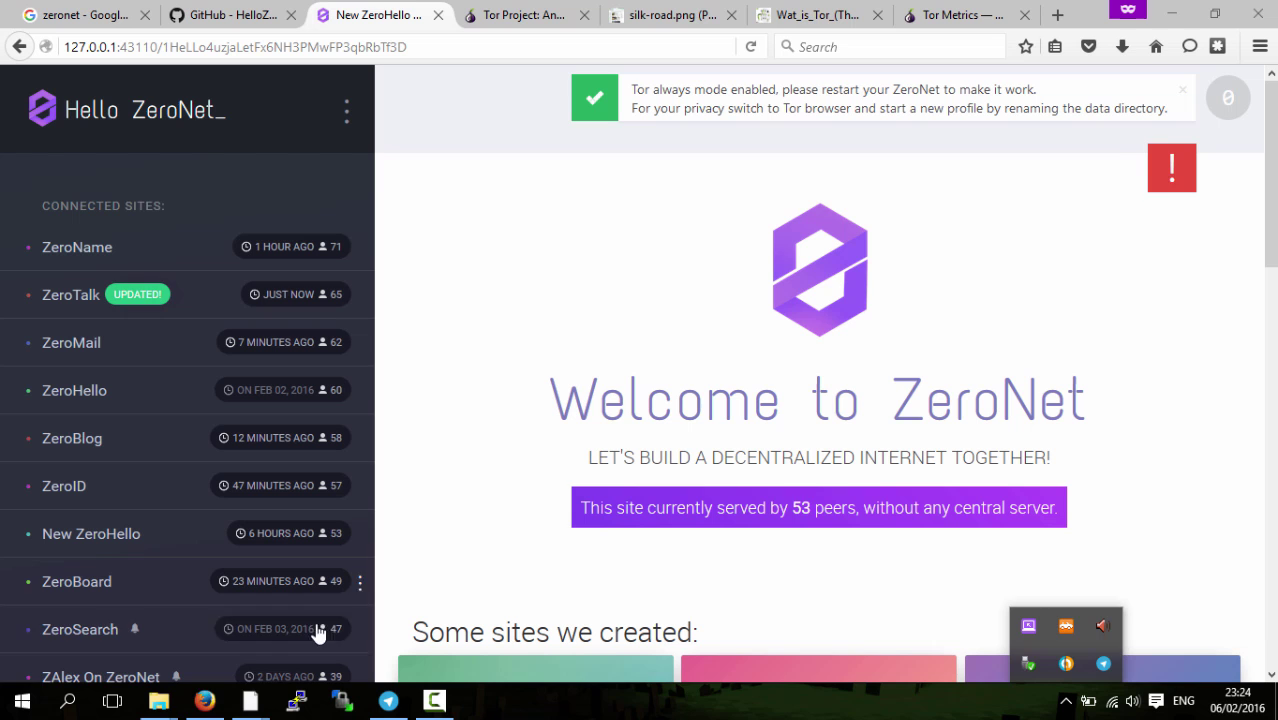
Step: Relaunch ZeroNet with zeronet.cmd from the ZeroBundle folder, and reload the New ZeroHello page in Firefox
mouse_move(158, 700)
click(272, 625)
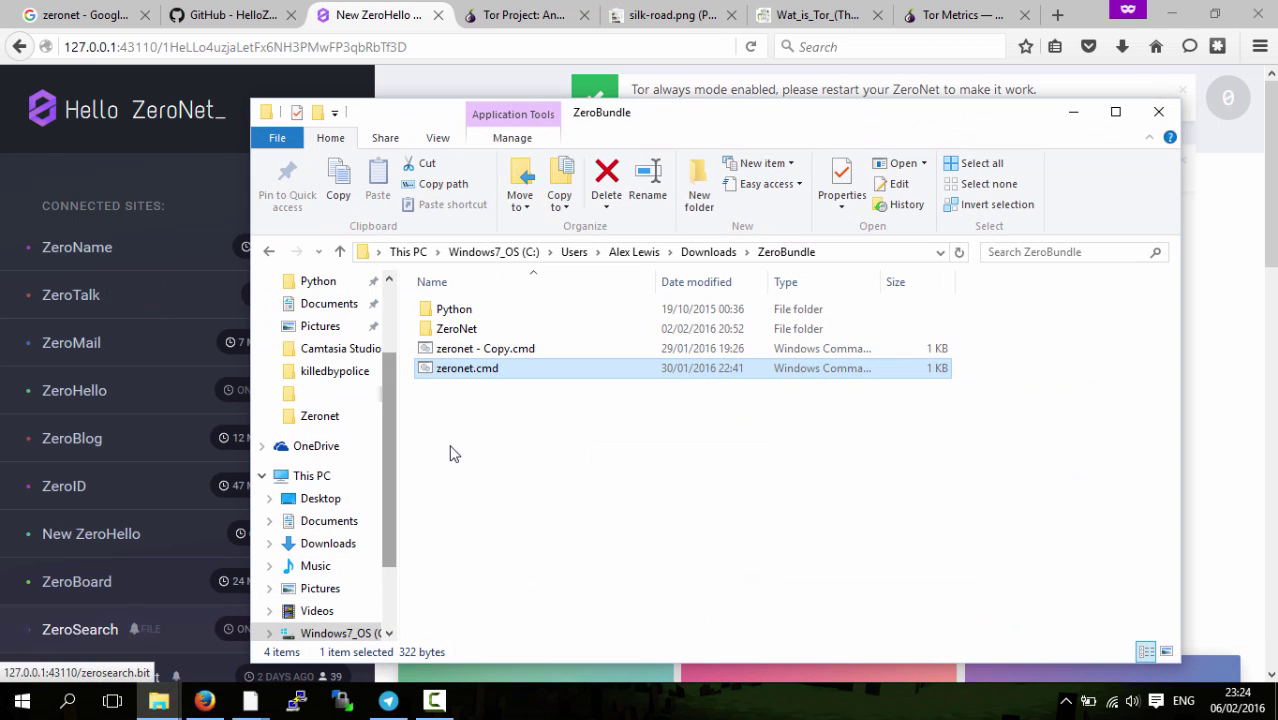
double_click(470, 369)
click(1038, 288)
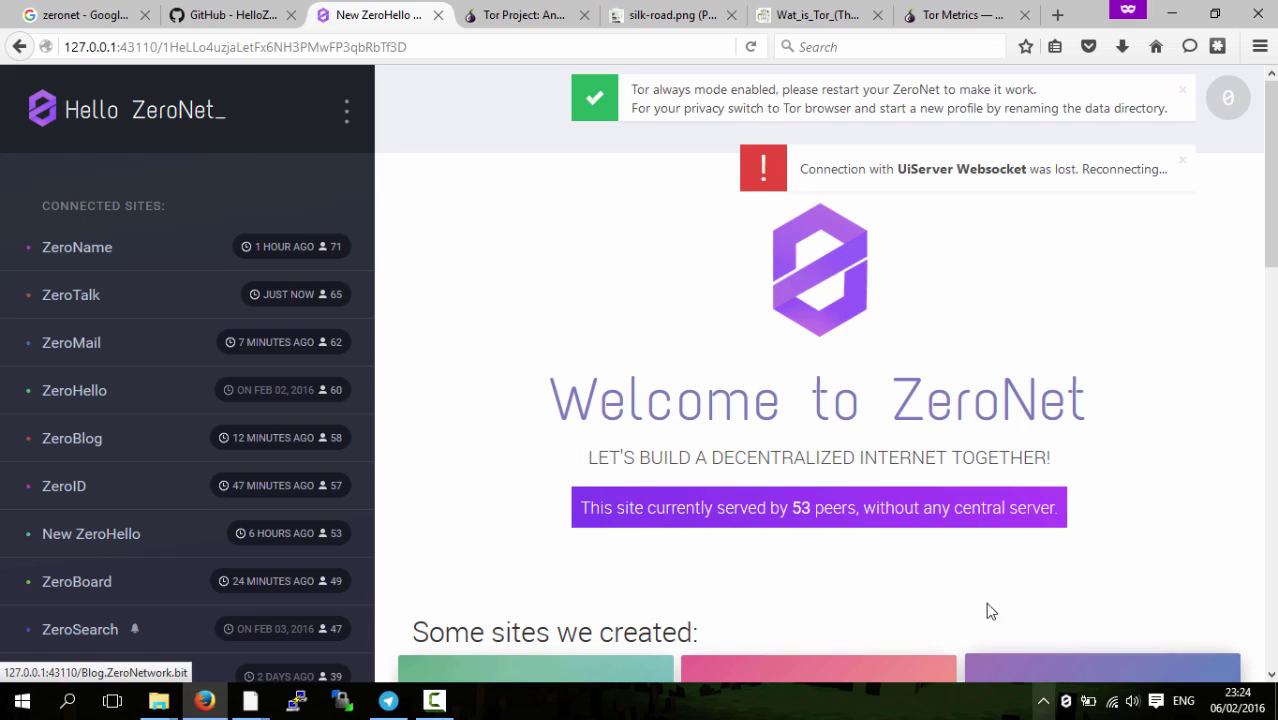
click(752, 50)
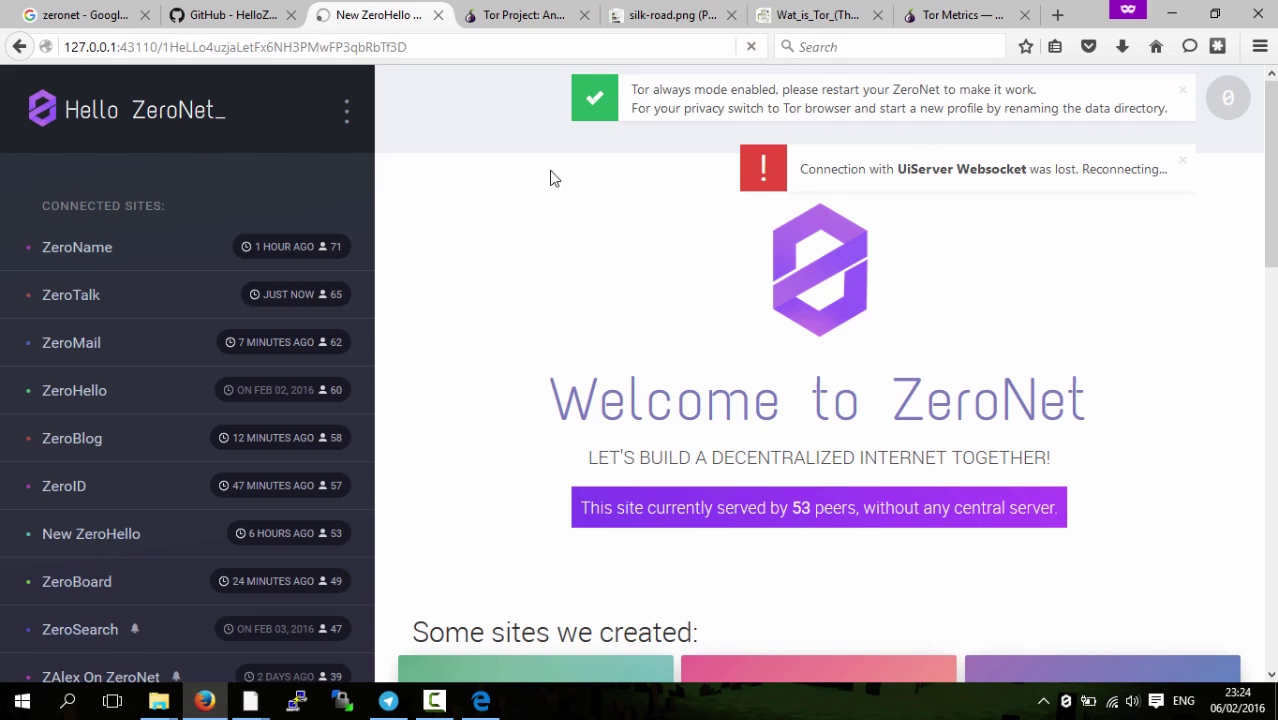